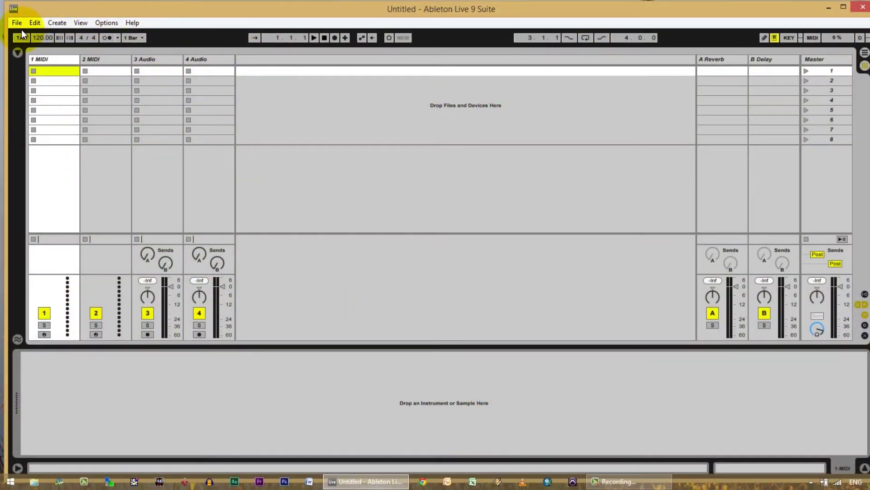
Load "Le Vinyl & Javi Bora - True (Original Mix).wav" from the shg183 folder into the first clip slot of track 4 Audio
left_click(17, 52)
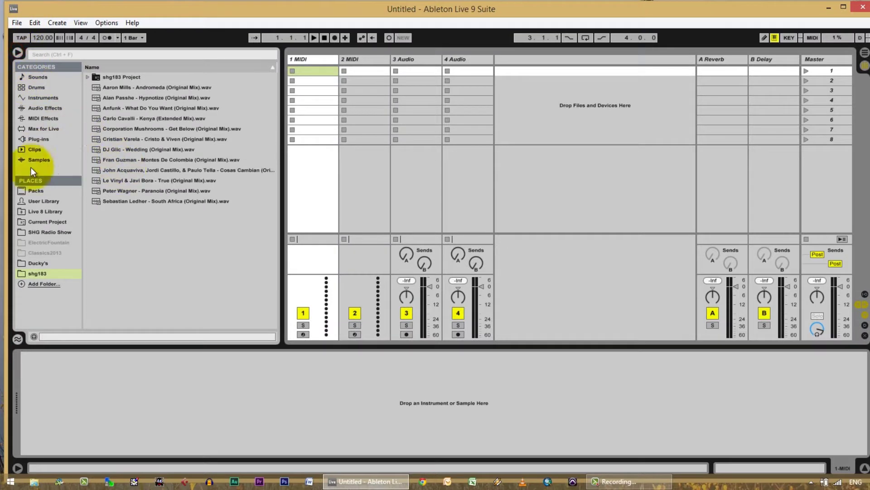
left_click_drag(104, 180, 318, 120)
left_click_drag(345, 69, 453, 71)
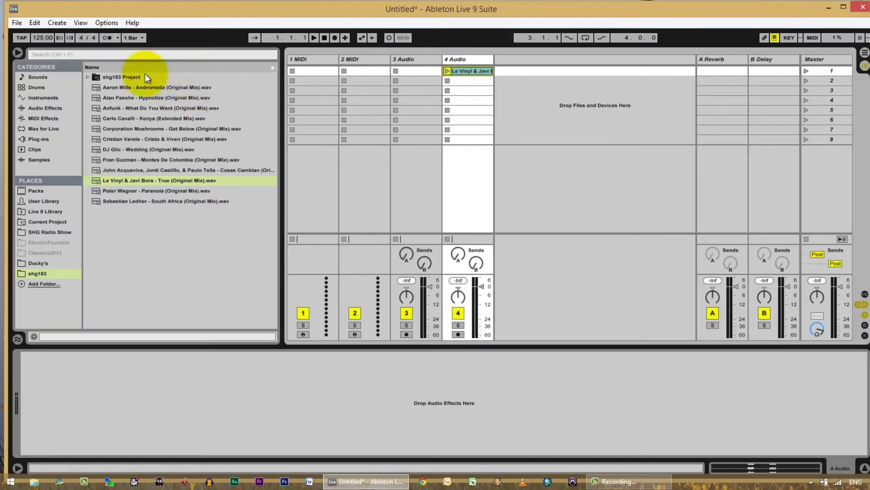
left_click(20, 52)
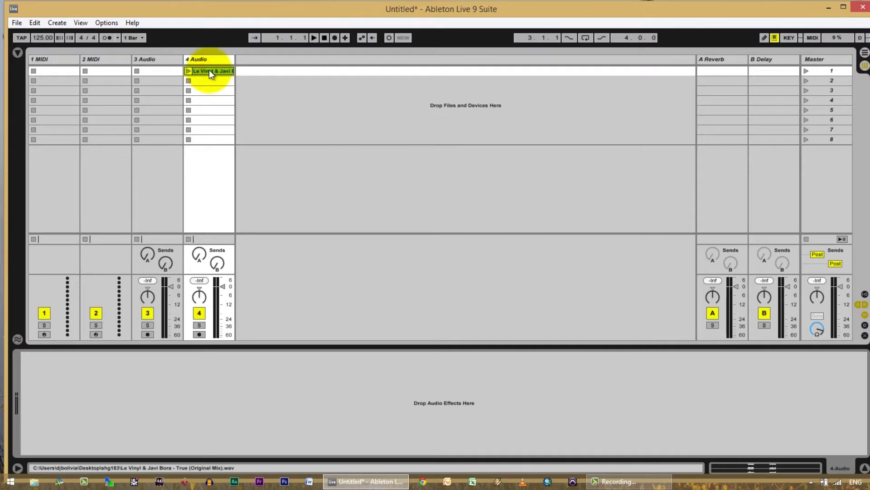
Transfer the Session clip into the Arrangement, placing it at bar 1 on the first track
key("Tab")
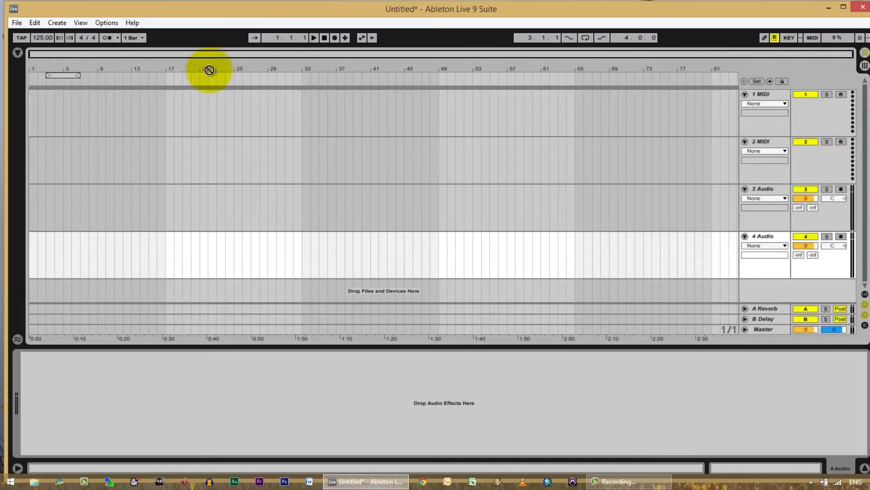
left_click_drag(209, 72, 30, 108)
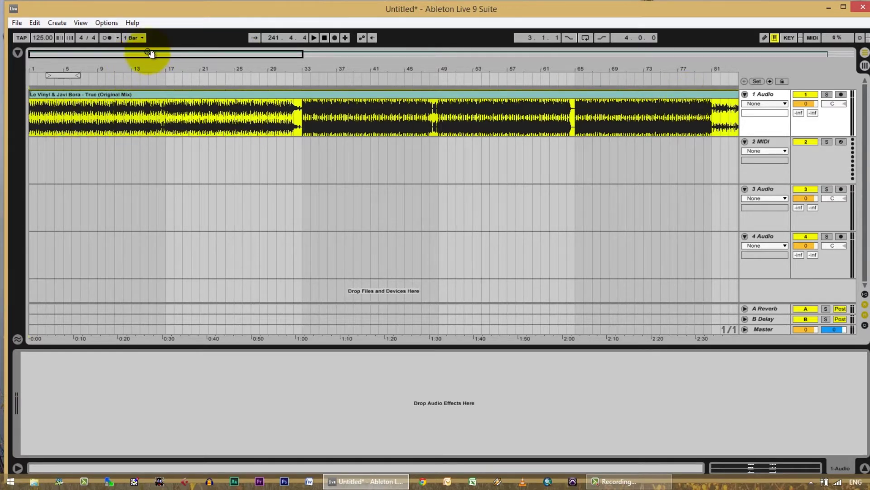
left_click_drag(154, 54, 155, 54)
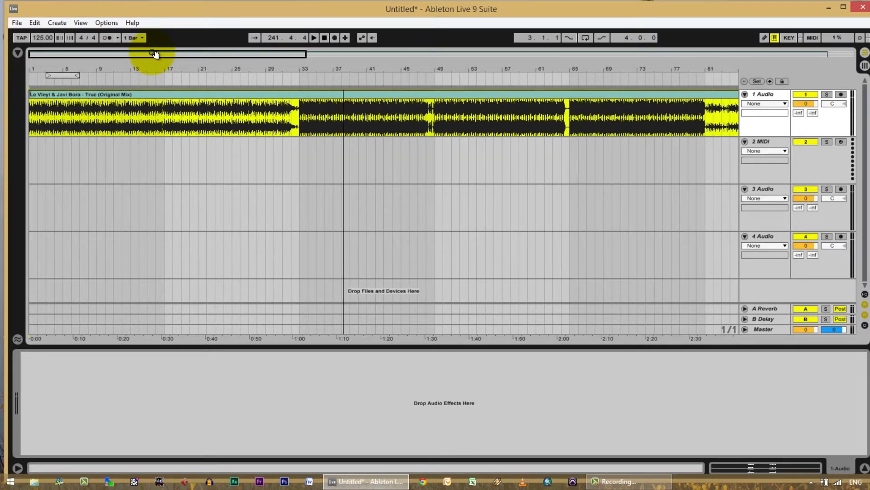
left_click_drag(154, 54, 156, 59)
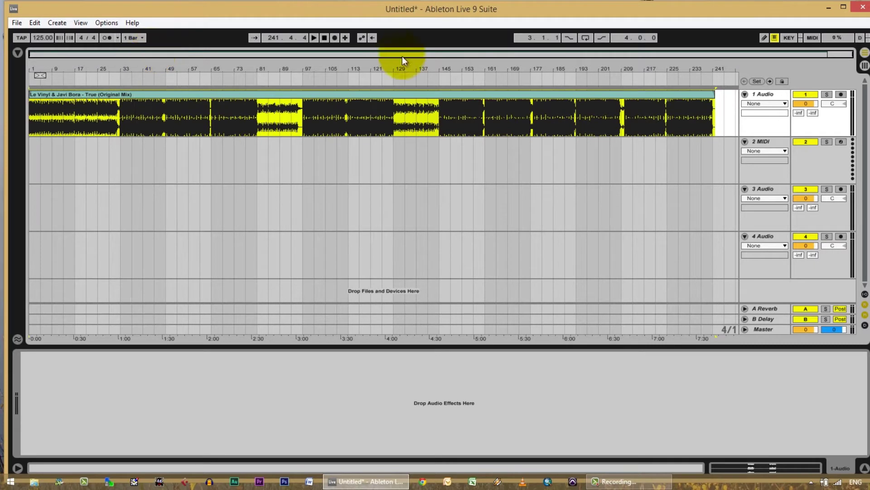
left_click(417, 94)
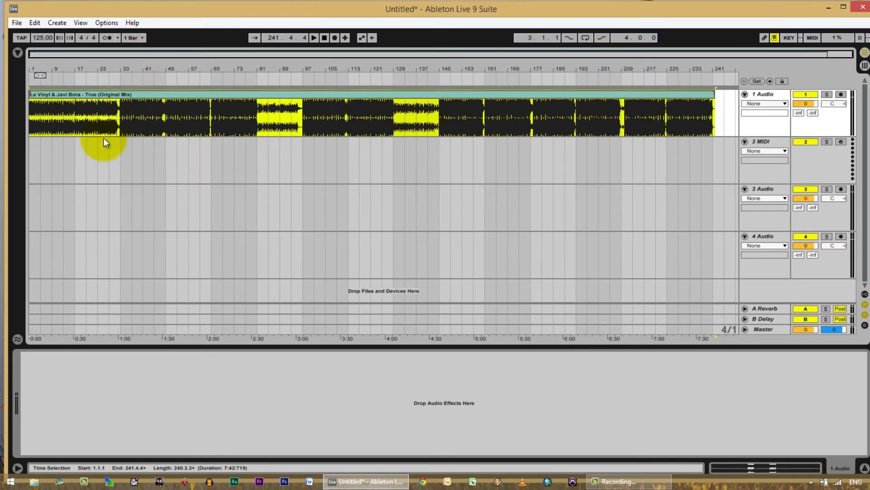
Audition the song from several points between about bar 41 and bar 137, including the second breakdown, and stop playback
left_click(149, 81)
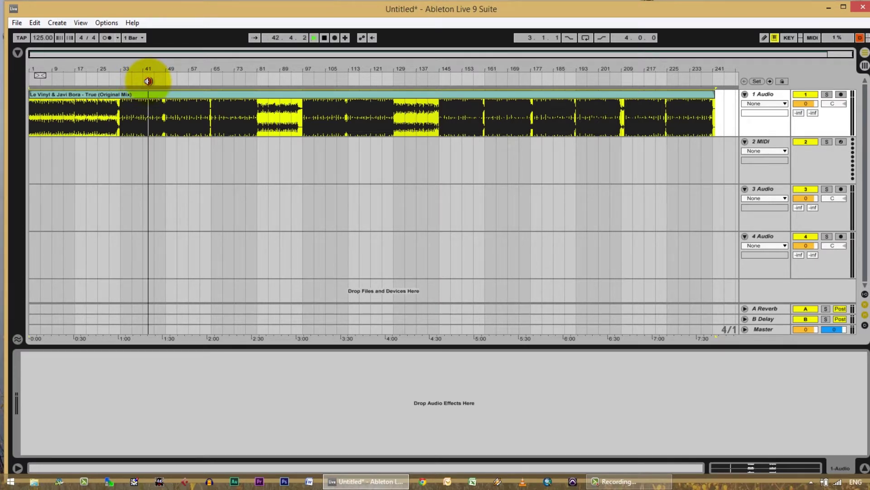
left_click(194, 78)
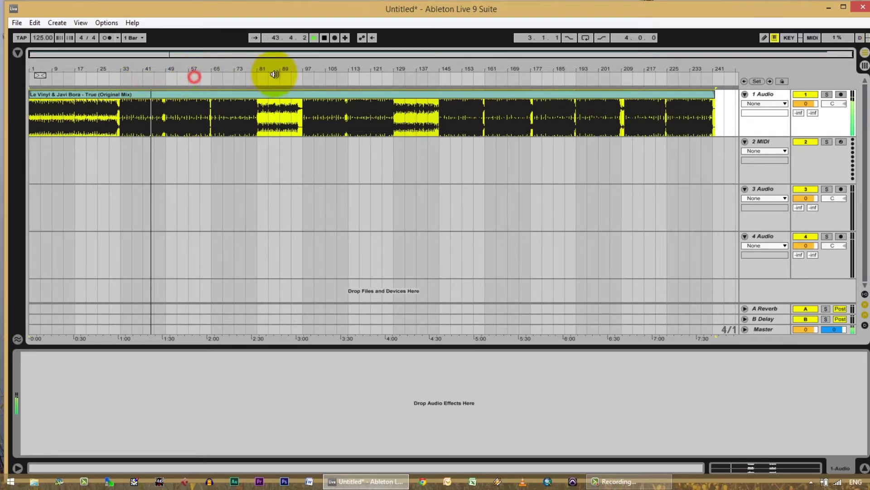
left_click(238, 79)
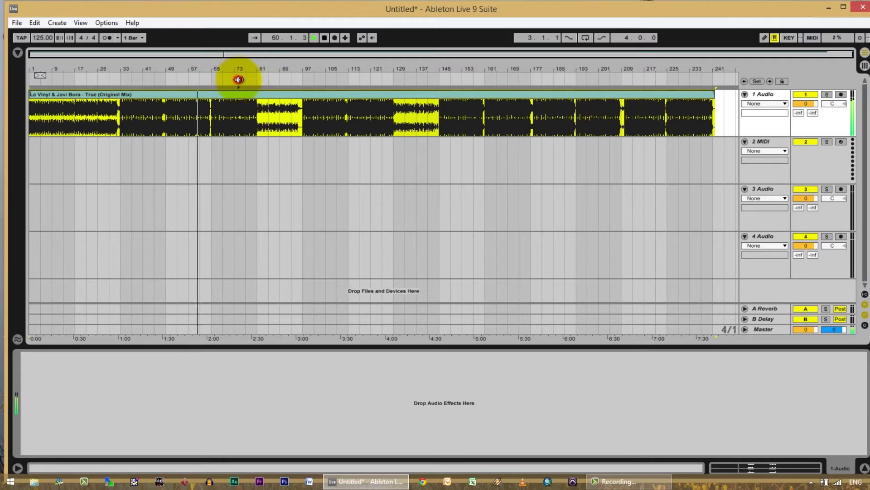
left_click(327, 80)
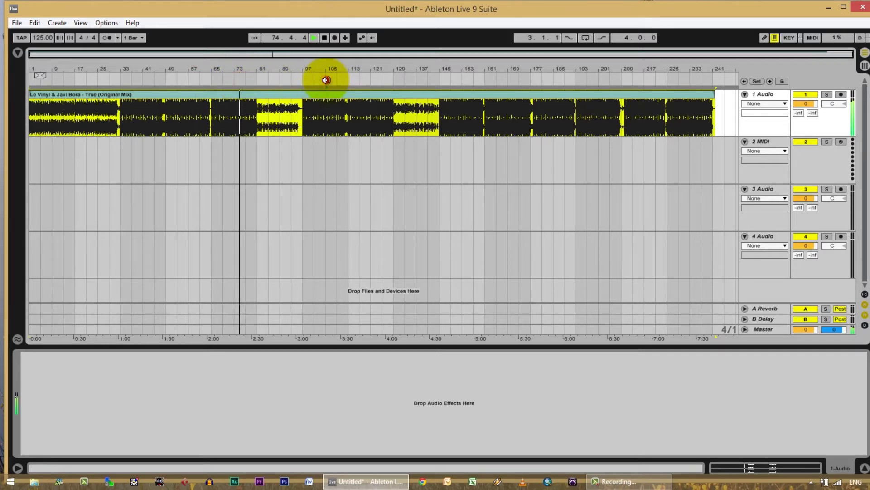
left_click(365, 79)
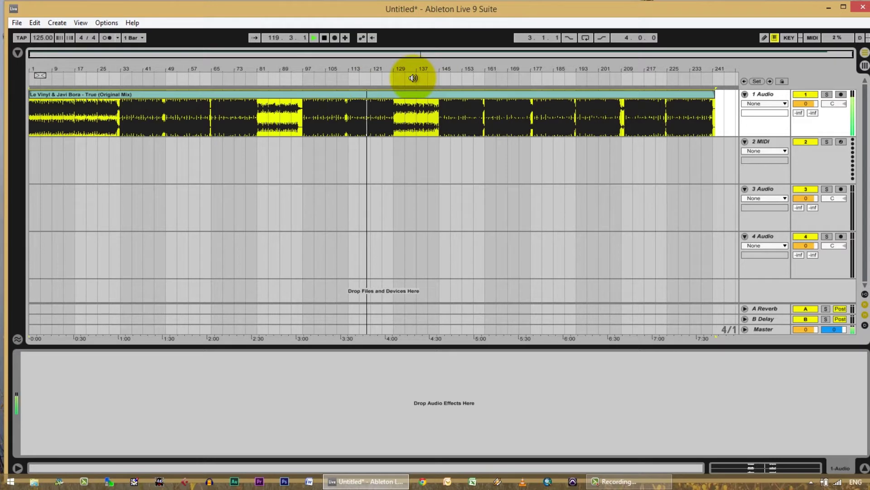
left_click(413, 78)
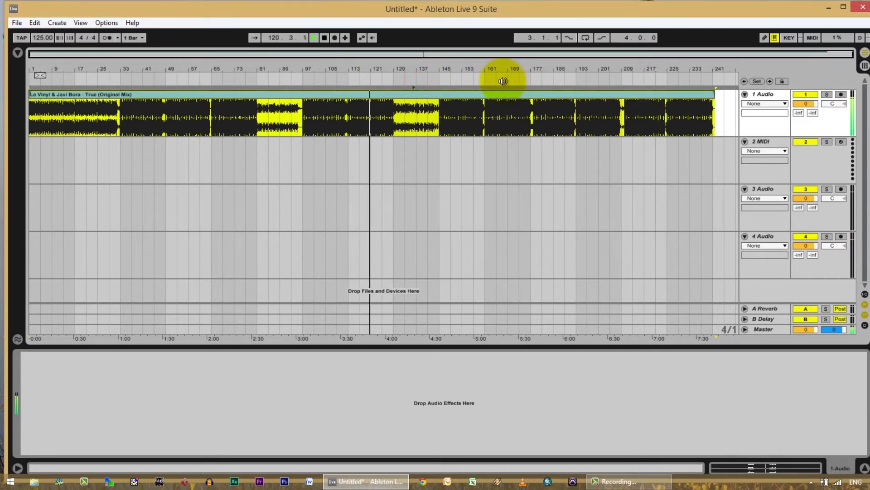
left_click(417, 120)
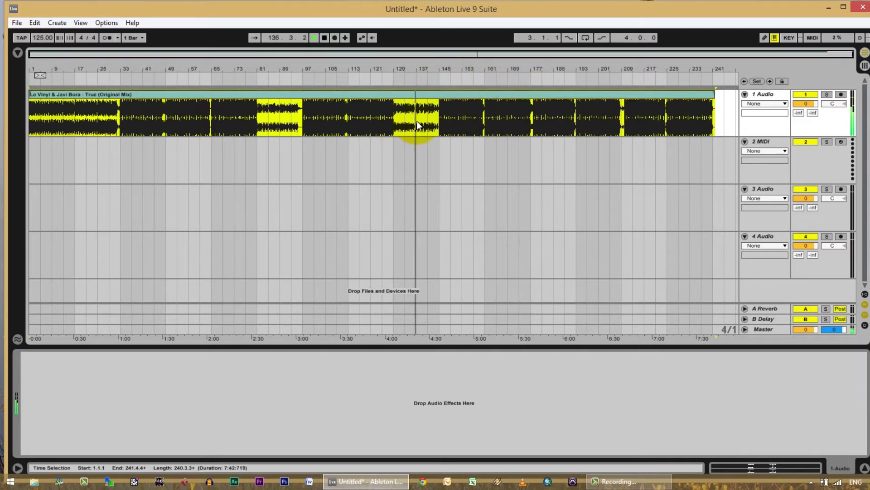
key("space")
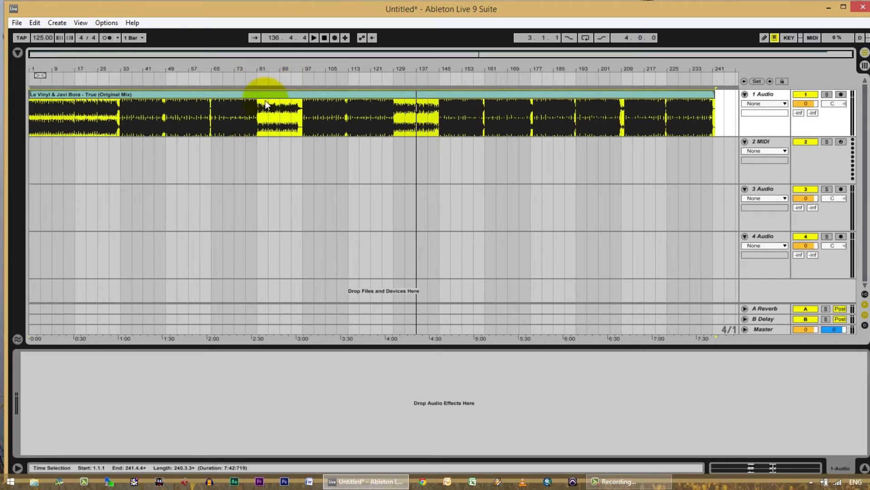
left_click(410, 79)
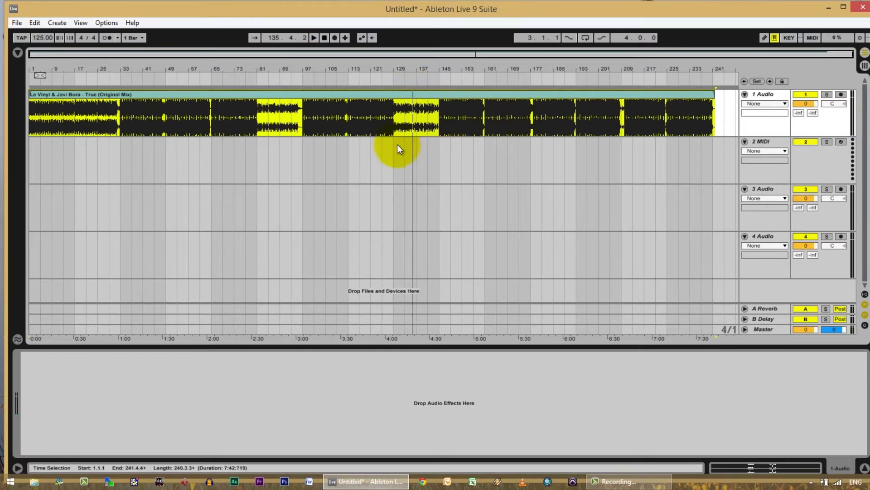
Delete the time range of the second breakdown, from bar 129 to bar 145
left_click(373, 147)
left_click_drag(396, 143, 437, 146)
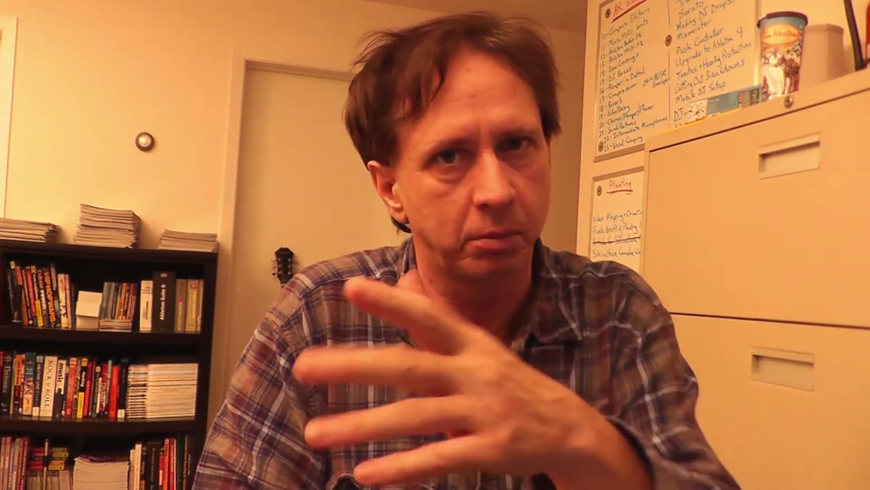
left_click_drag(399, 146, 434, 149)
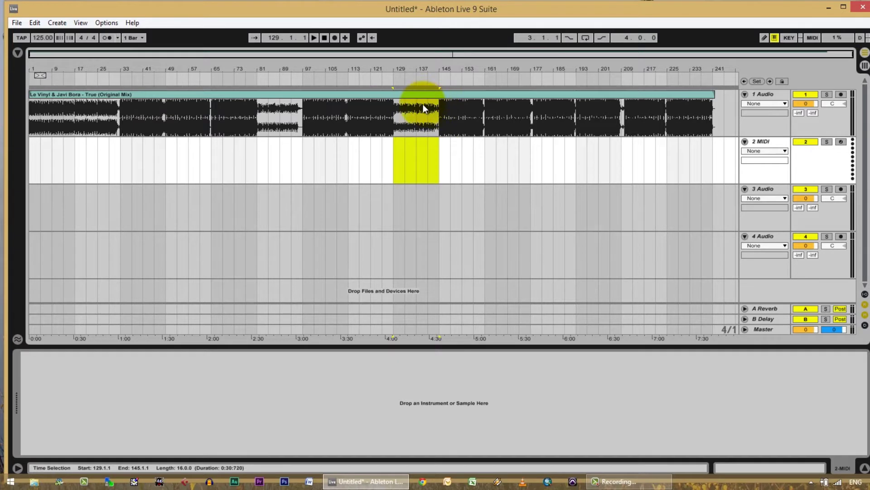
mouse_move(400, 118)
left_mouse_down()
mouse_move(440, 118)
mouse_move(395, 113)
mouse_move(434, 117)
mouse_move(428, 129)
mouse_move(430, 117)
mouse_move(399, 119)
left_mouse_up()
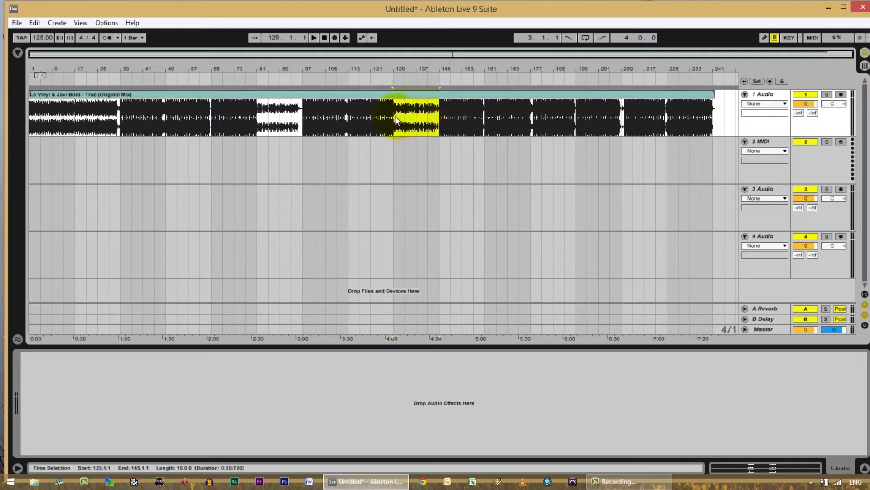
left_click_drag(401, 160, 436, 168)
left_click(397, 53)
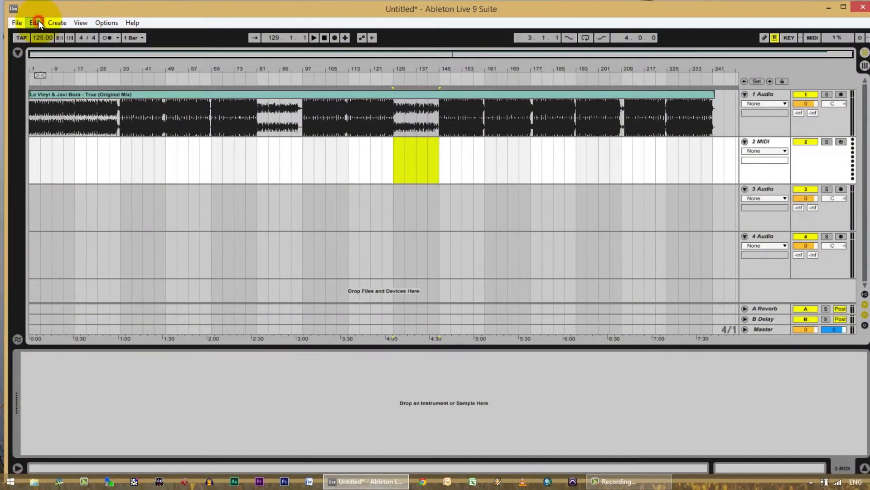
left_click(36, 23)
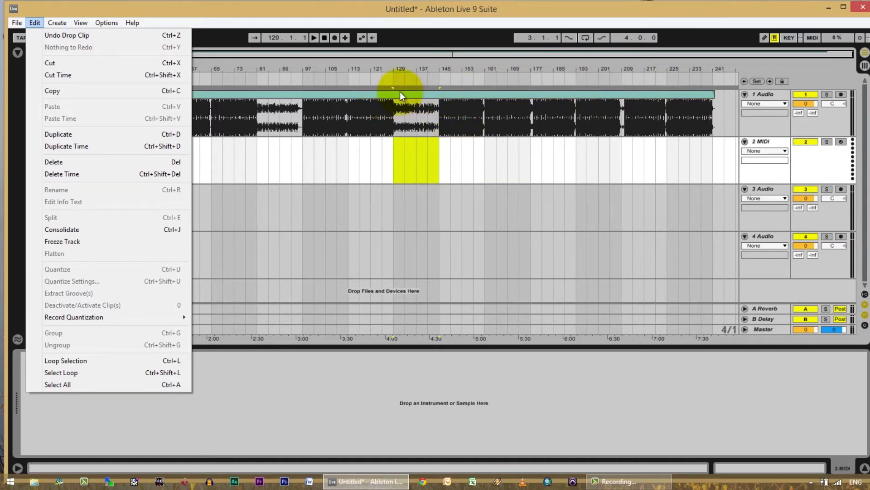
left_click(59, 174)
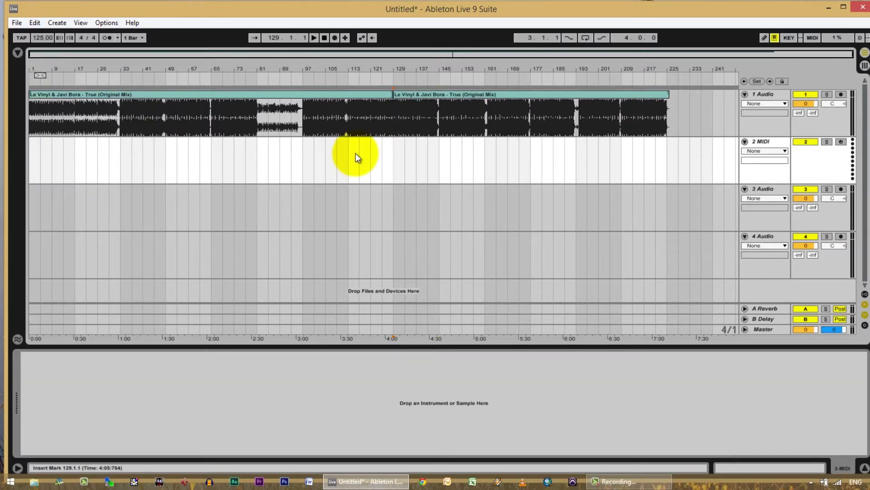
Delete the time range of the first breakdown, from bar 81 to bar 97
left_click_drag(259, 144, 303, 147)
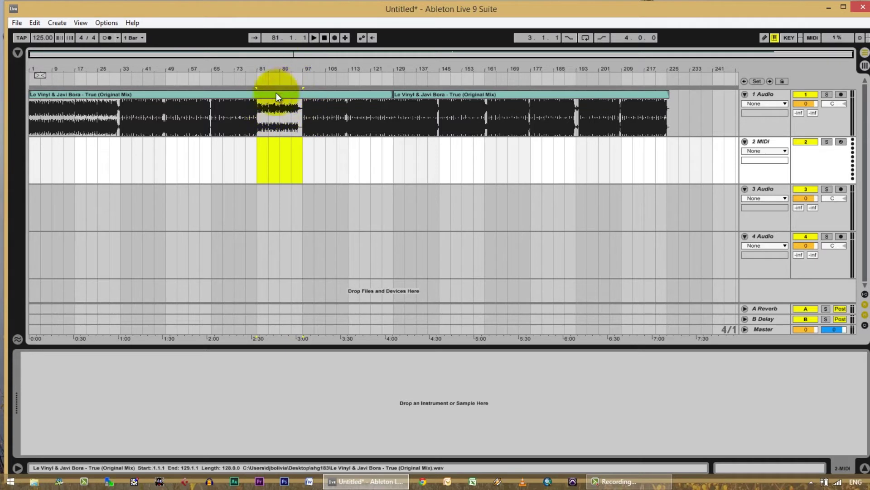
left_click(31, 22)
left_click(67, 173)
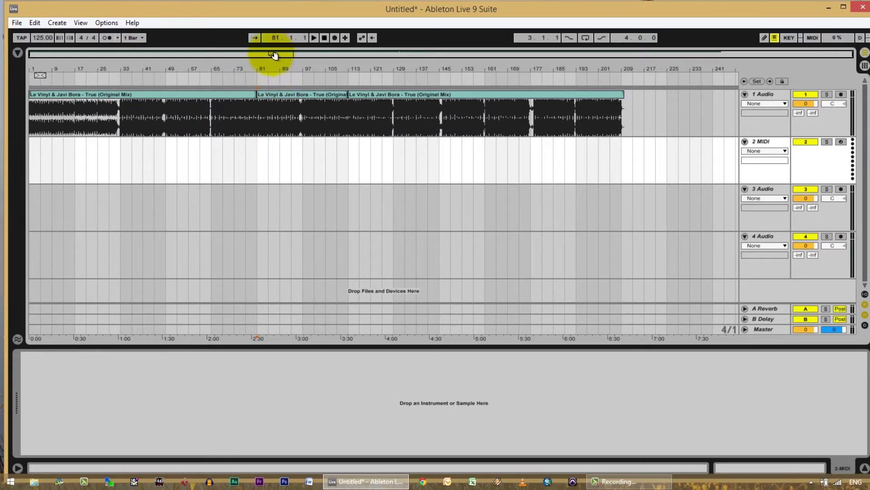
Listen to the two edit joins at bars 81 and 113 and stop playback
left_click_drag(260, 55, 313, 58)
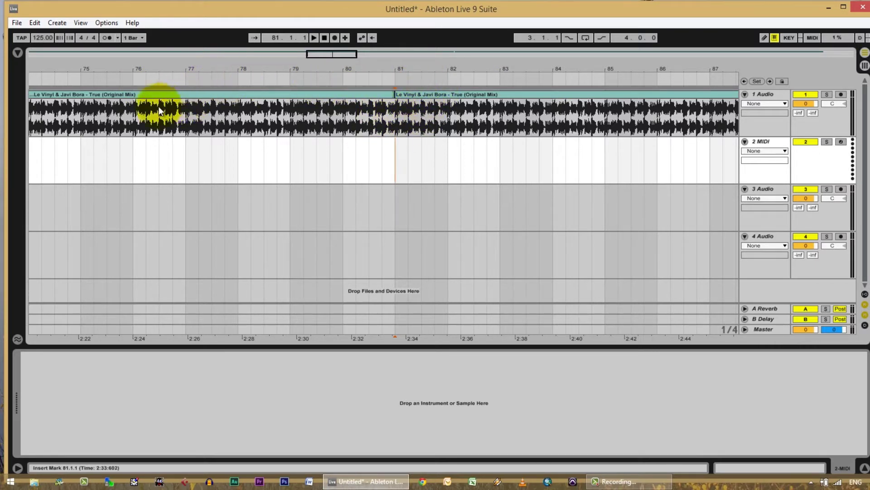
left_click(186, 79)
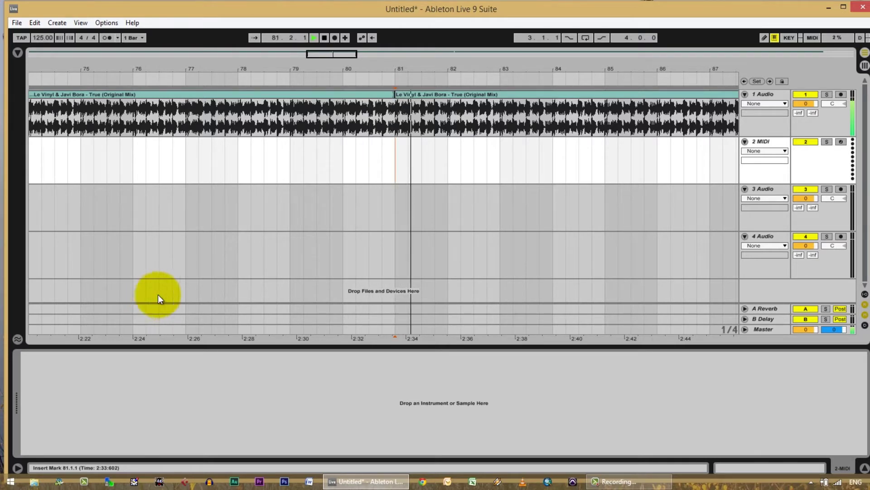
left_click_drag(337, 55, 582, 92)
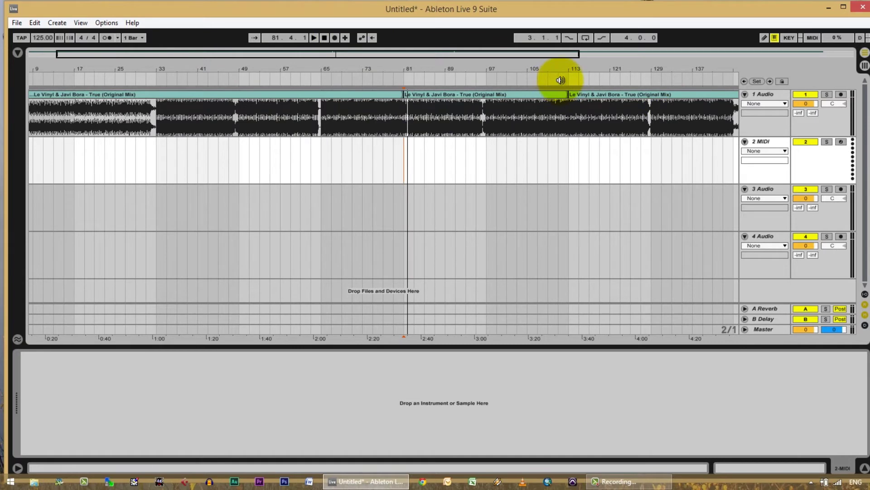
left_click(561, 79)
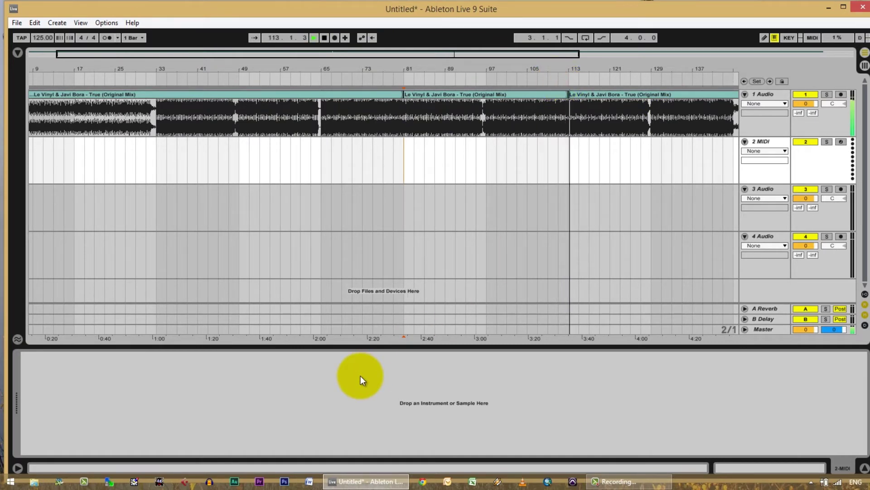
left_click(324, 37)
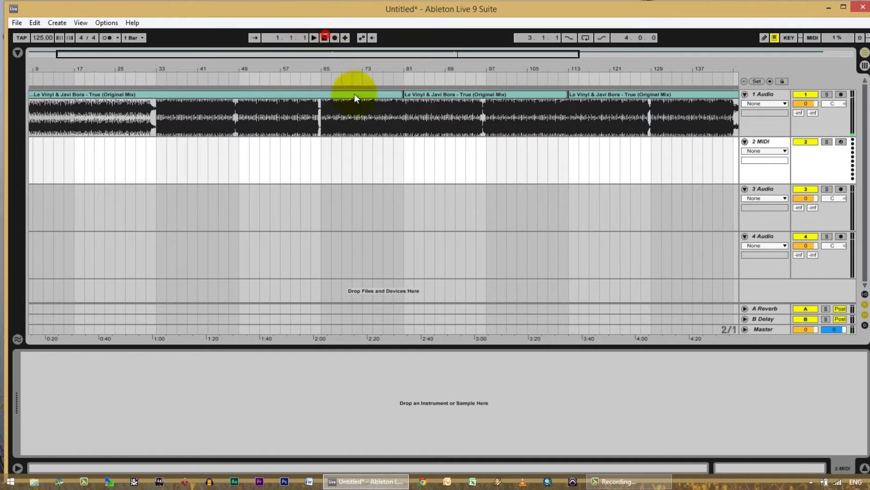
Select the entire arrangement, from bar 1 to bar 213, and start exporting the Master output as a WAV file
left_click_drag(463, 78, 451, 52)
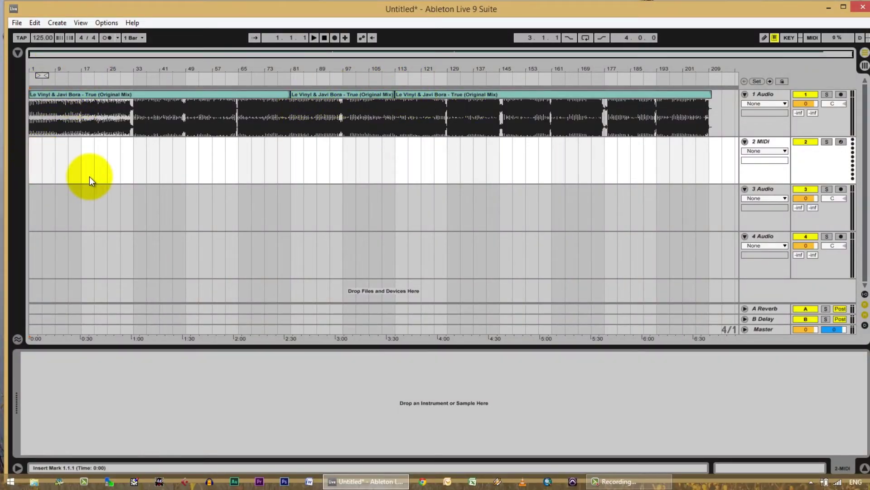
key("ctrl+a")
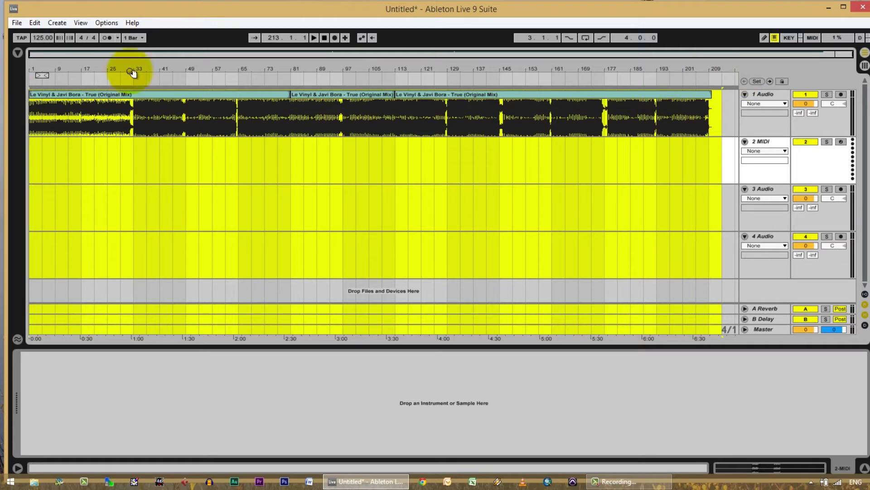
left_click(19, 23)
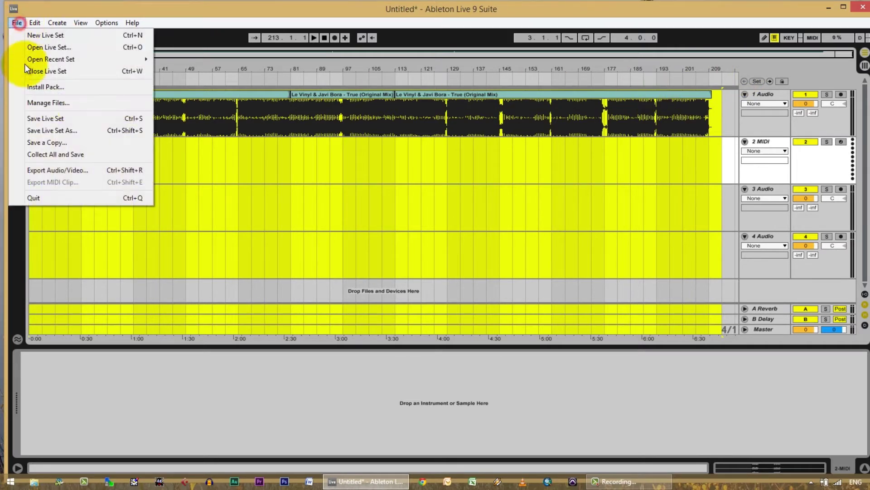
left_click(47, 169)
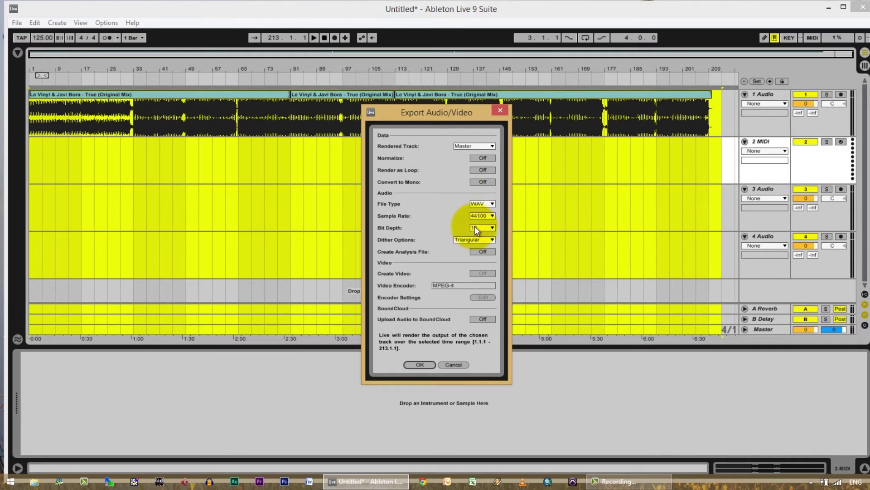
left_click(420, 364)
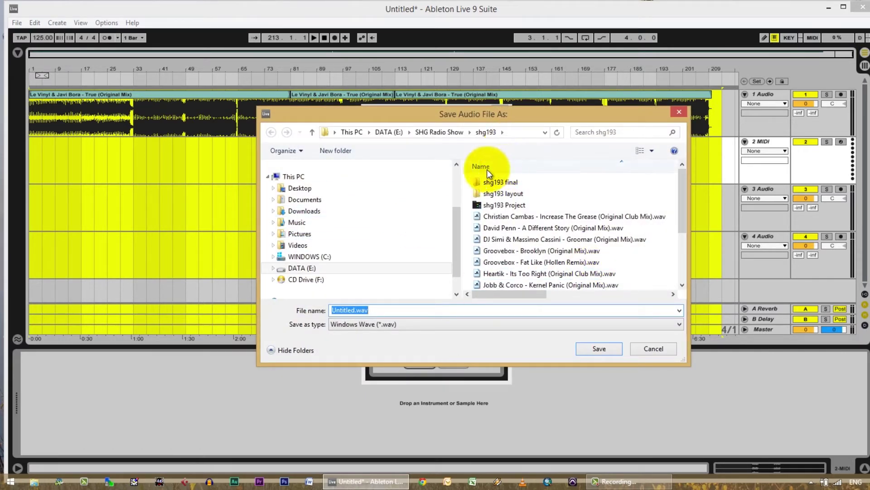
Save the exported audio to the Desktop as "Le Vinyl & Javi Bora - True (no breakdowns).wav"
left_click(310, 189)
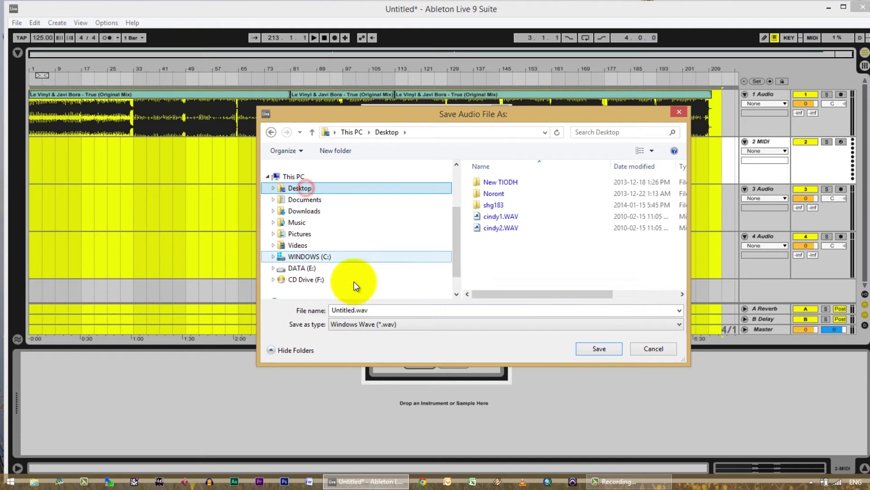
double_click(353, 310)
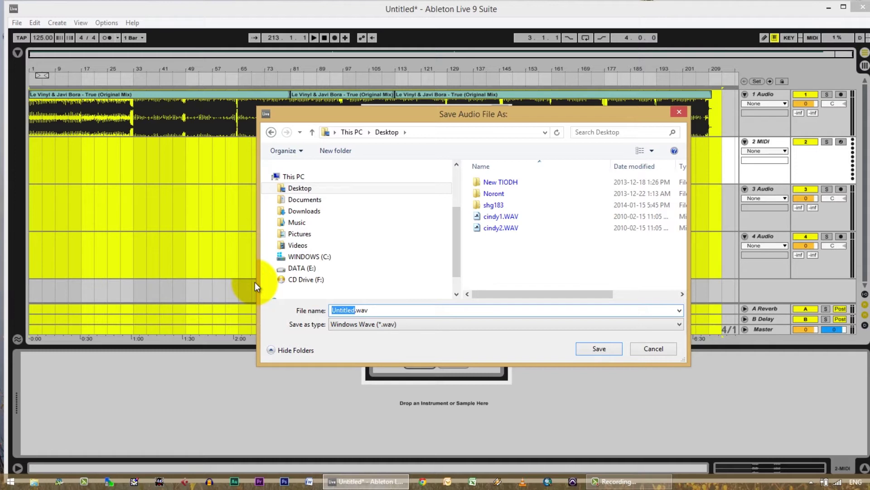
type("Le Vinyl & Javi Bora - True (no breakdowns")
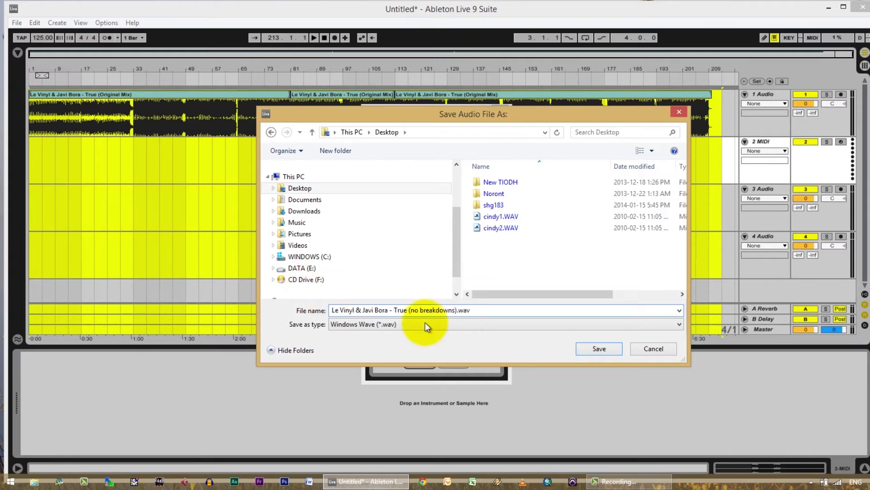
left_click(598, 349)
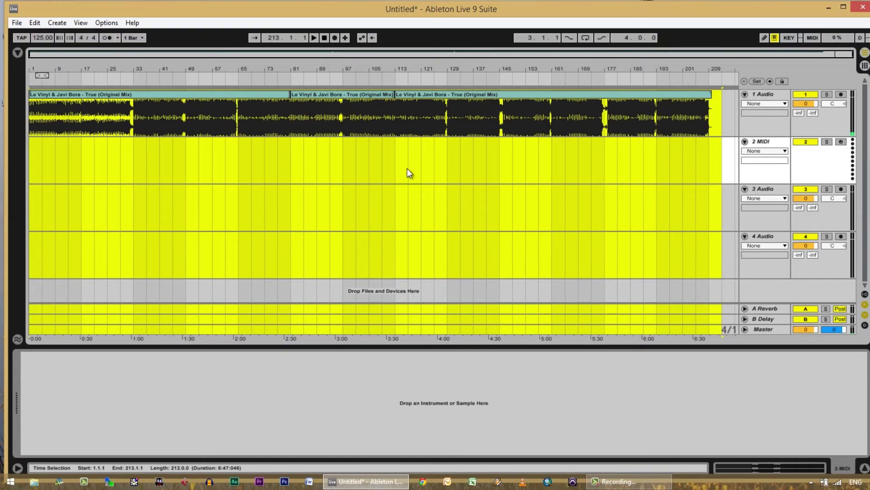
Inspect the join at bar 81, then close Ableton Live without saving the set
left_click_drag(292, 56, 318, 59)
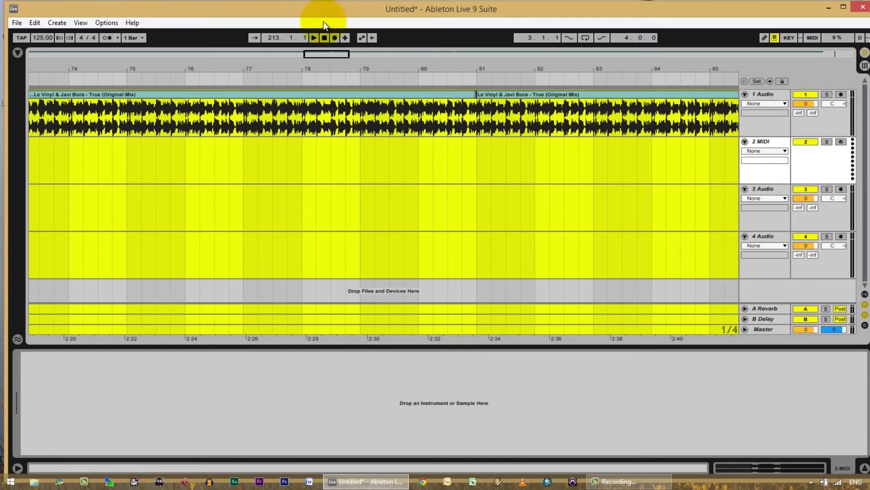
left_click_drag(330, 54, 680, 64)
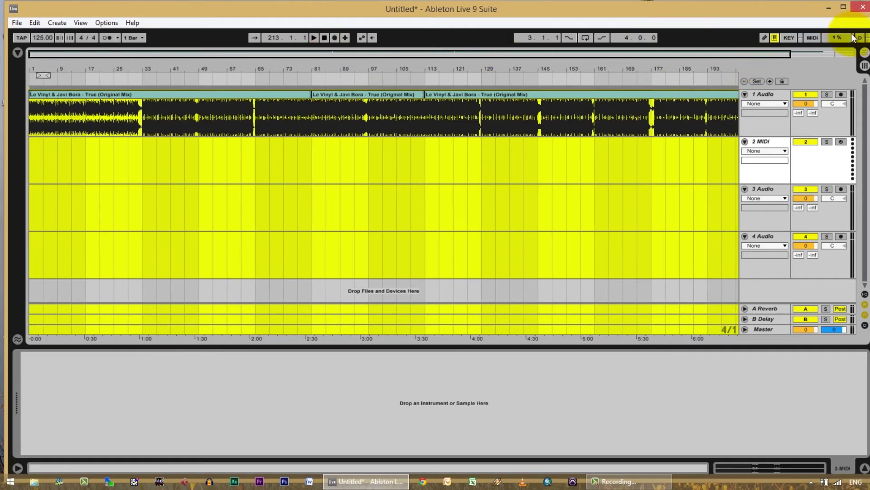
left_click(862, 8)
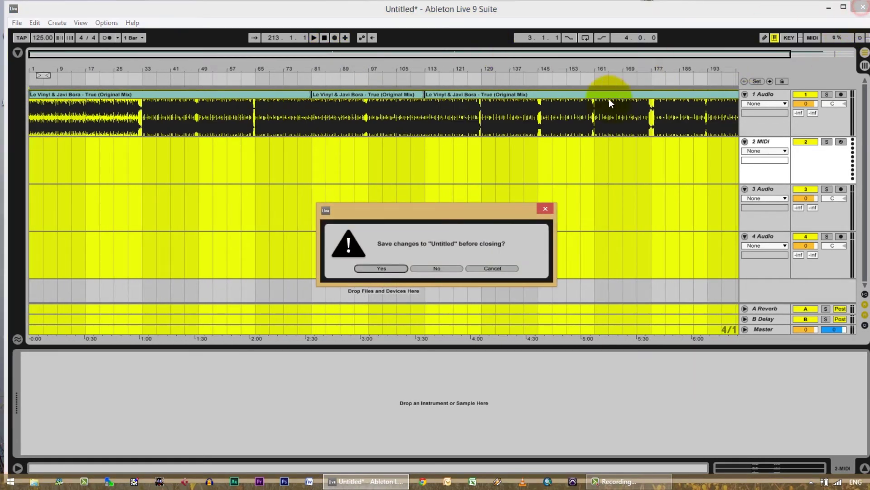
left_click(441, 267)
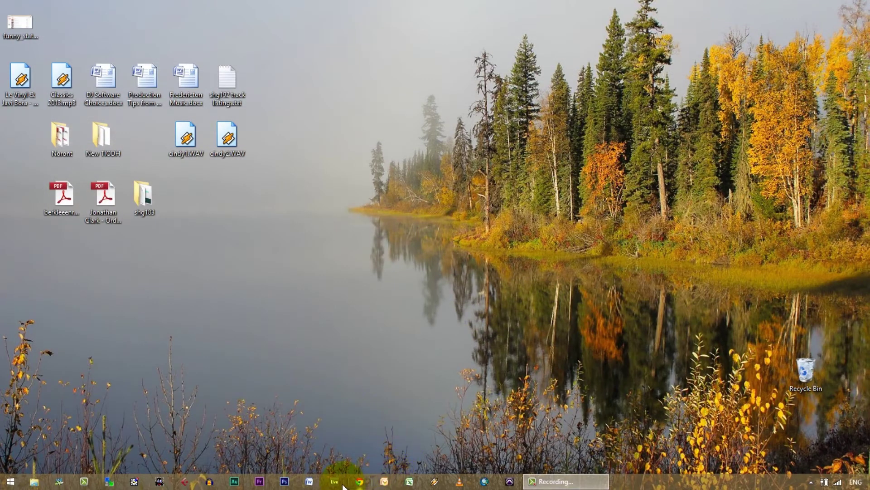
Launch Adobe Audition and open "Le Vinyl & Javi Bora - True (no breakdowns).wav" from the Desktop
left_click(235, 482)
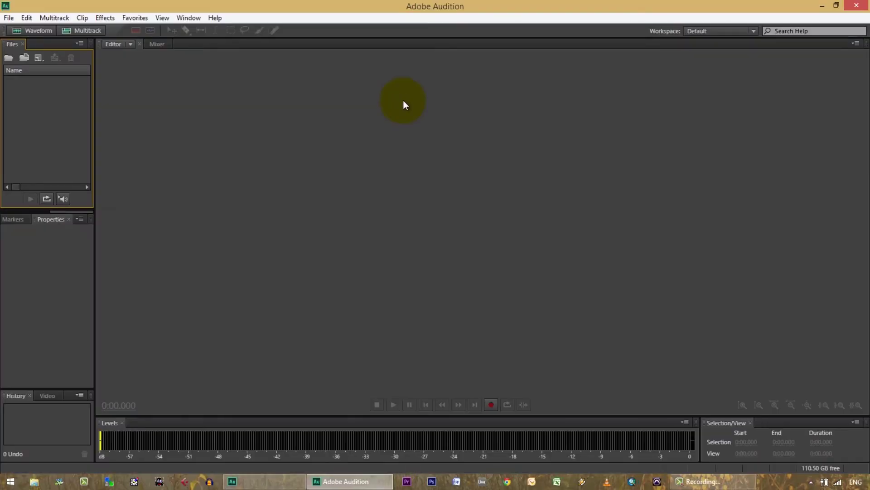
left_click(8, 18)
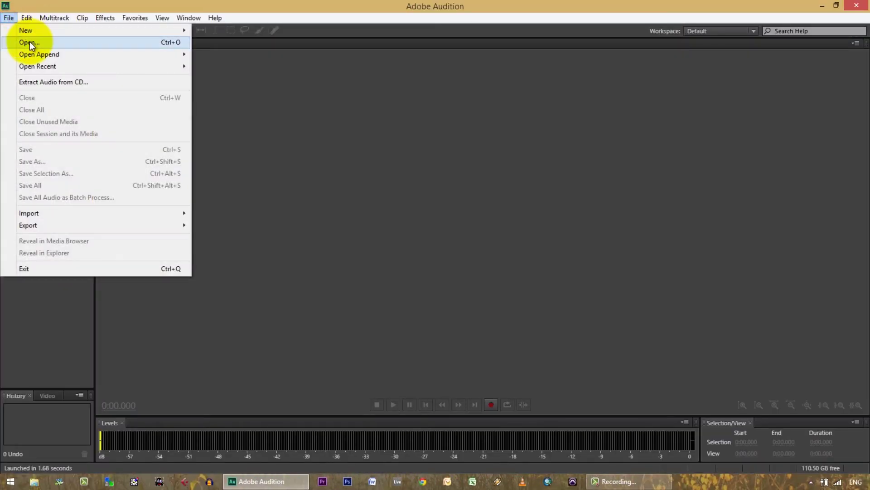
left_click(29, 42)
left_click(135, 152)
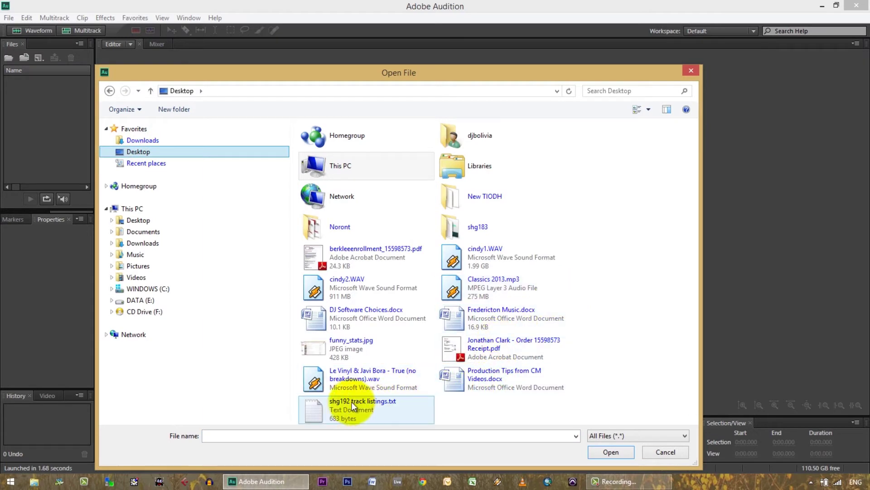
double_click(371, 378)
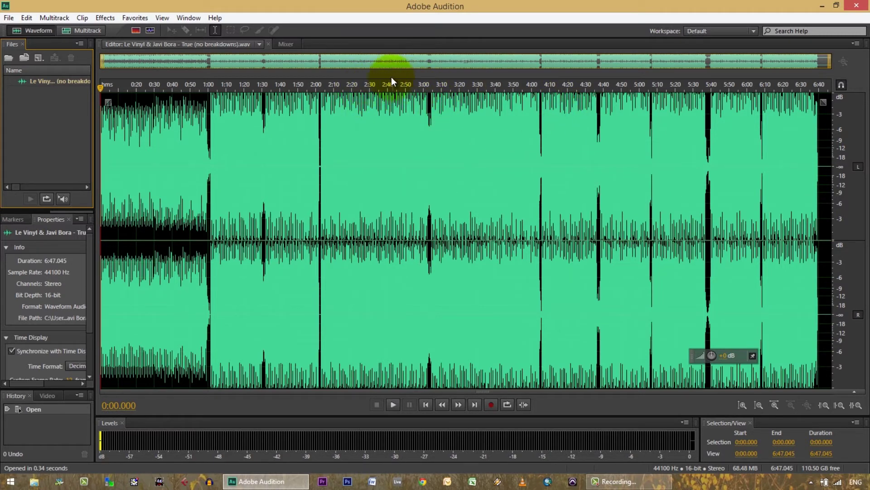
Play the exported file from about 2:27, zoom in on the range from about 2:23 to 2:50, and stop playback
left_click(364, 89)
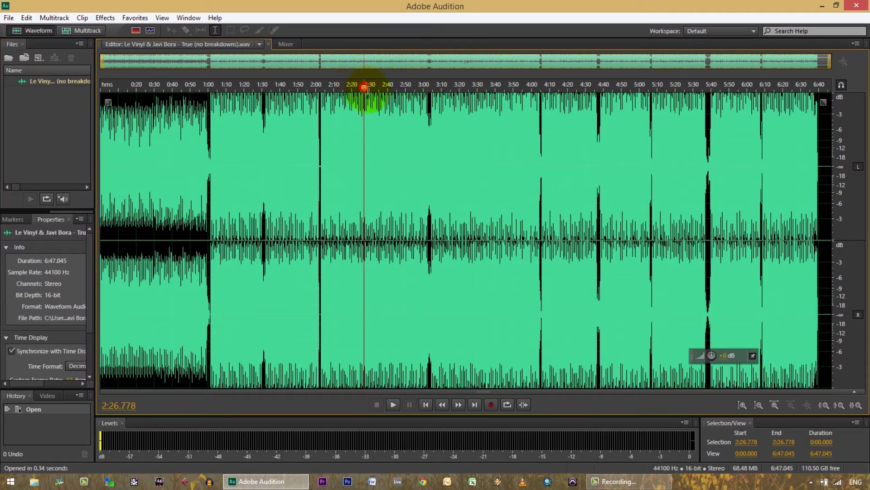
key("space")
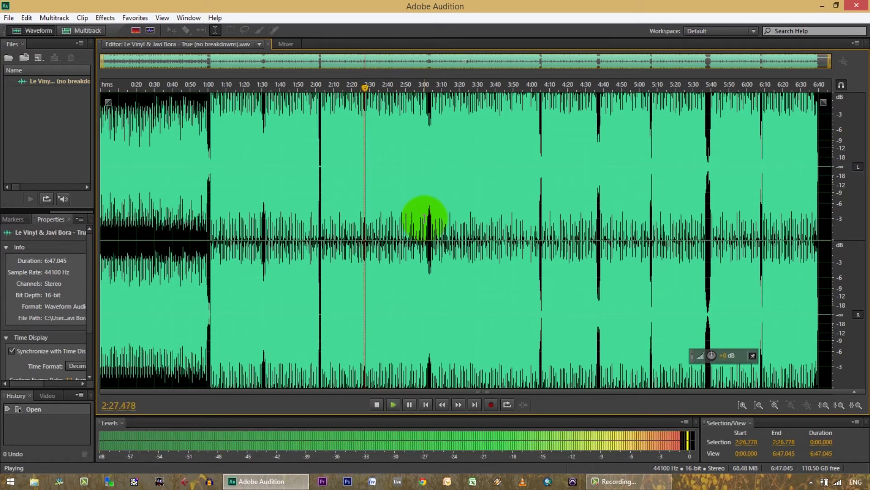
left_click_drag(357, 208, 405, 213)
left_click(856, 405)
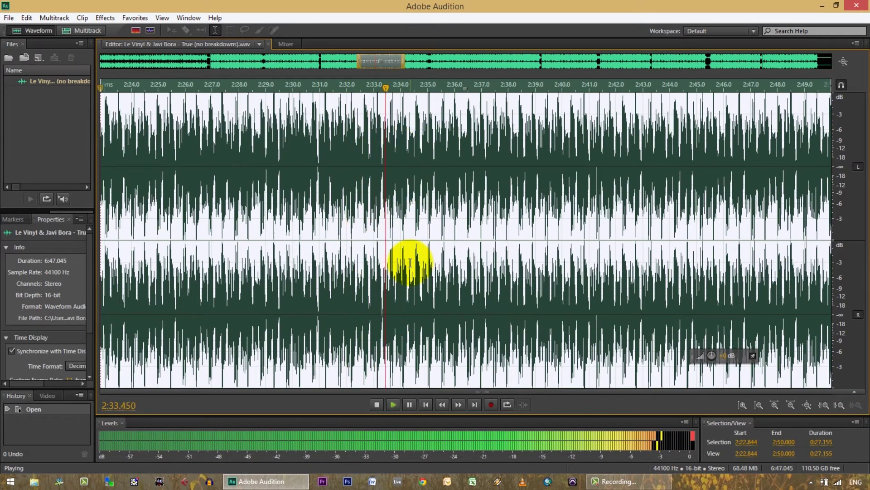
key("space")
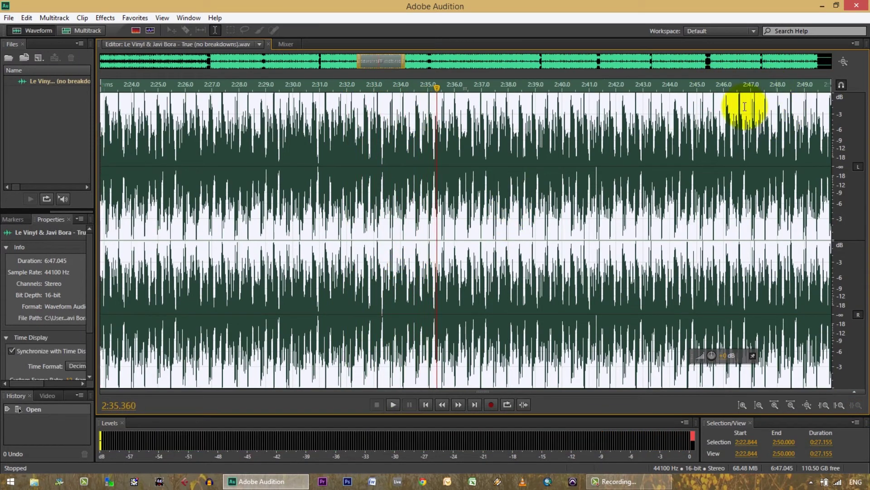
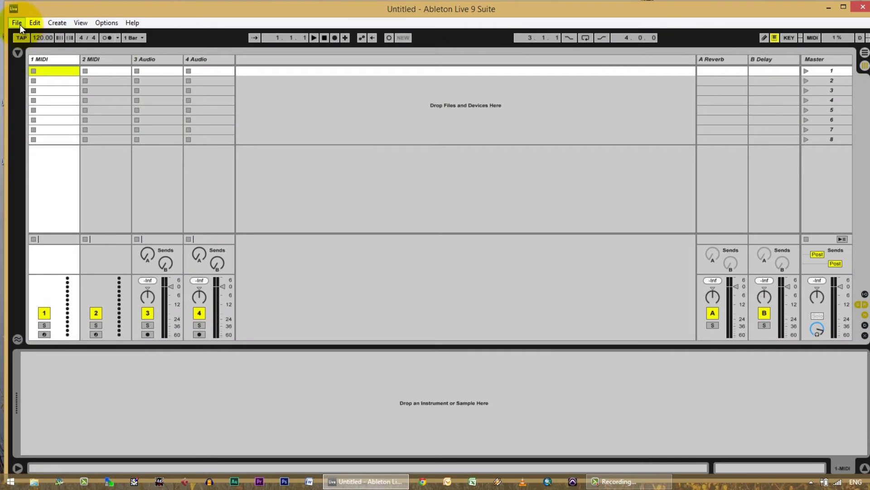
In a new Ableton Live set, load "Le Vinyl & Javi Bora - True (Original Mix).wav" into the first clip slot of track 4 Audio
left_click(16, 52)
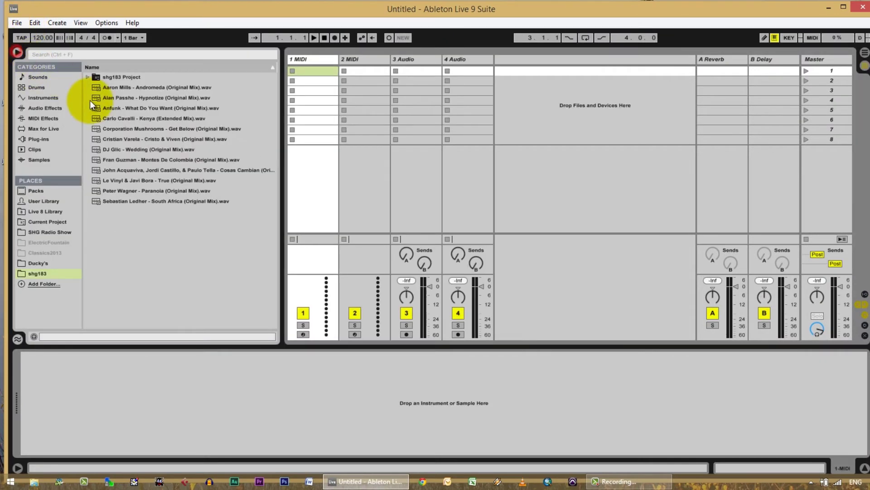
left_click_drag(100, 181, 453, 70)
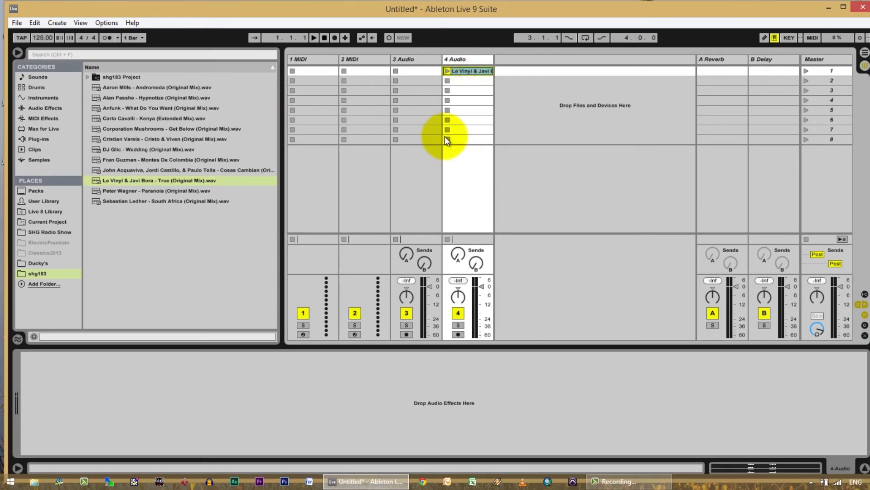
Play the clip with its waveform shown and jump playback past the first breakdown to bar 97
key("shift+Tab")
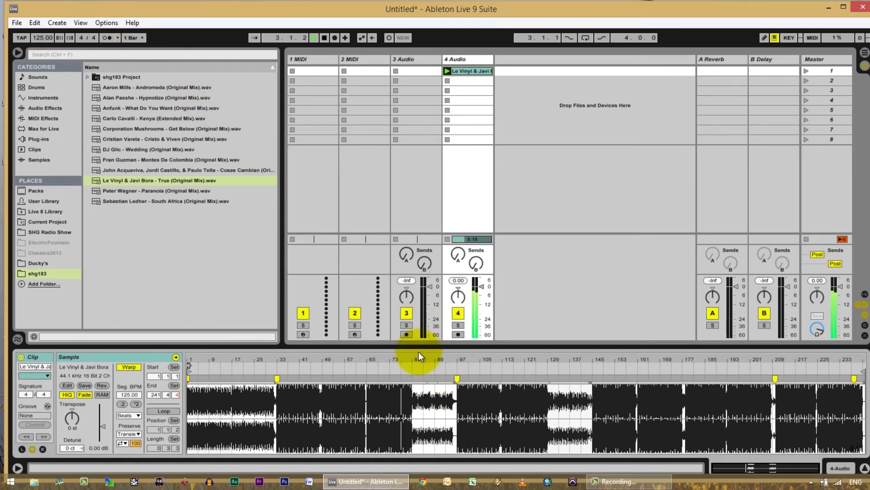
left_click_drag(426, 359, 423, 362)
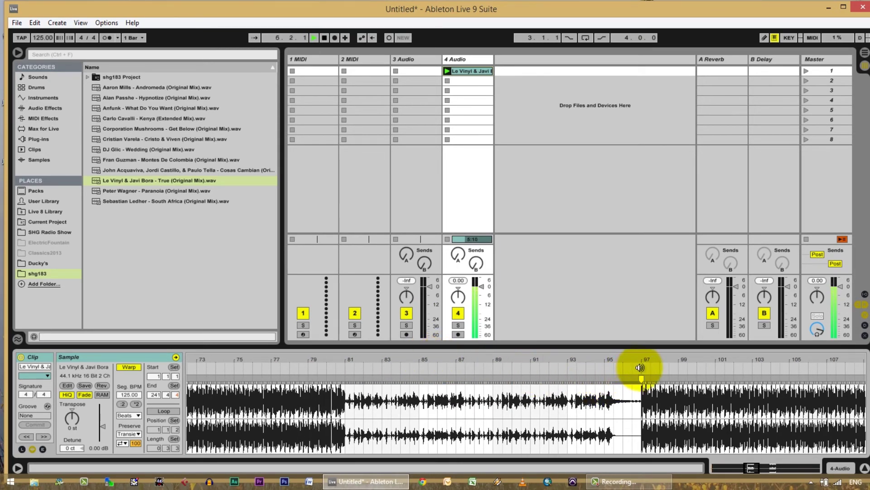
left_click(641, 367)
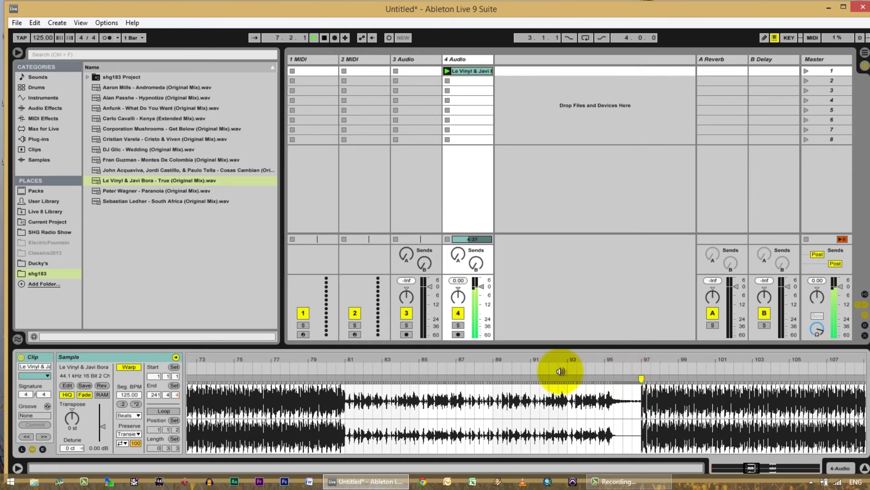